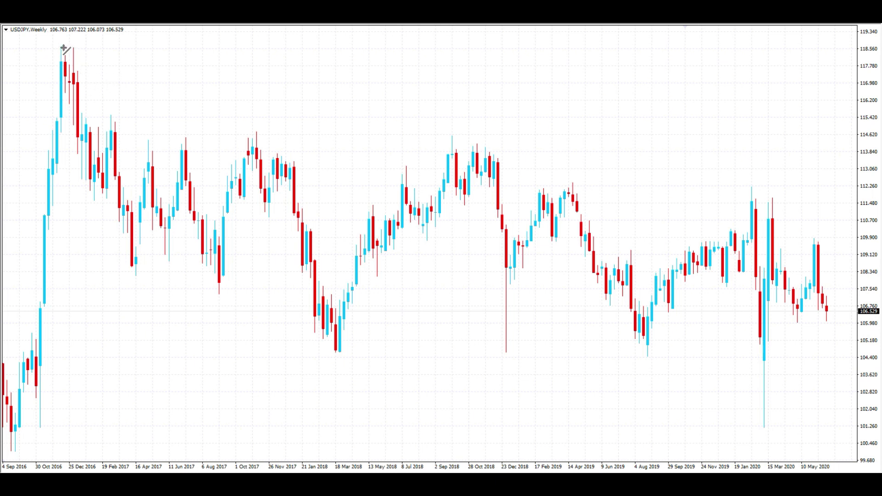
# Step: Draw a descending trendline on USDJPY weekly from the December 2016 high through the autumn 2018 highs, and circle its touch areas
pyautogui.moveTo(62, 47)
pyautogui.mouseDown()
pyautogui.moveTo(282, 121)
pyautogui.moveTo(656, 213)
pyautogui.moveTo(743, 211)
pyautogui.moveTo(751, 228)
pyautogui.moveTo(808, 227)
pyautogui.mouseUp()
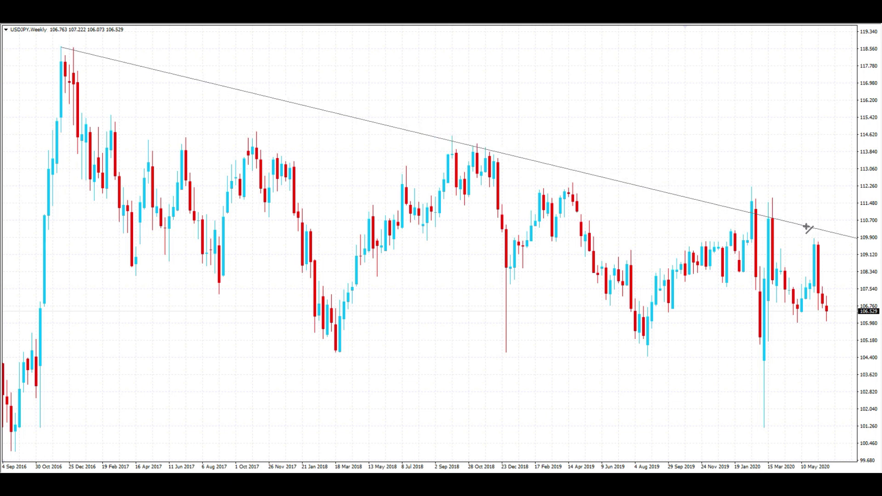
pyautogui.moveTo(807, 227); pyautogui.dragTo(807, 227)
pyautogui.moveTo(86, 50)
pyautogui.mouseDown()
pyautogui.moveTo(87, 92)
pyautogui.moveTo(77, 59)
pyautogui.mouseUp()
pyautogui.moveTo(448, 139); pyautogui.dragTo(470, 137)
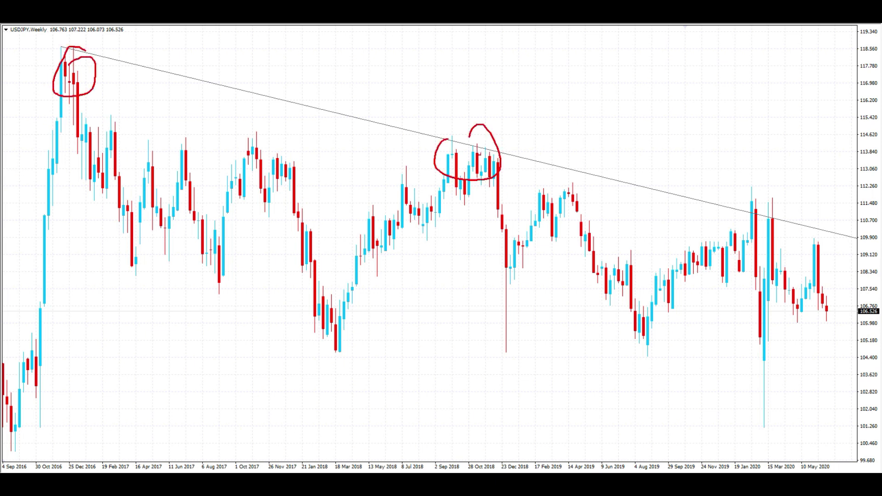
pyautogui.moveTo(776, 208)
pyautogui.mouseDown()
pyautogui.moveTo(770, 236)
pyautogui.moveTo(780, 199)
pyautogui.mouseUp()
pyautogui.press('e')
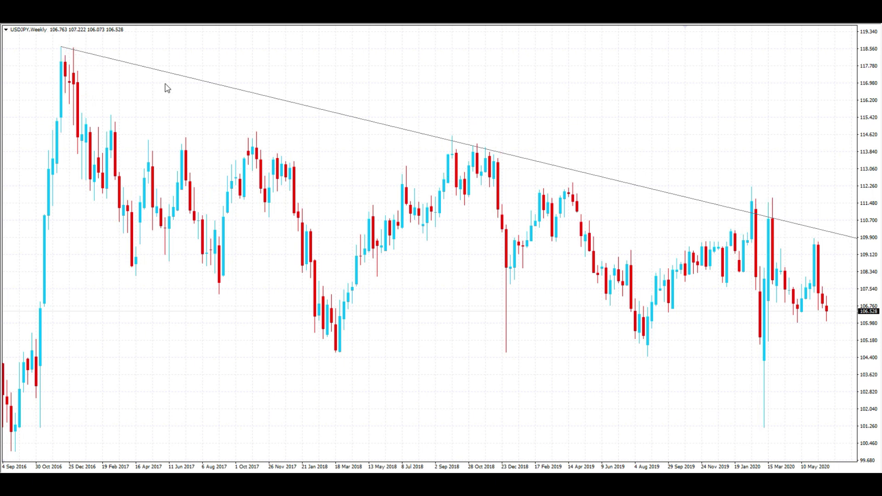
# Step: Mark the individual candle touches along the trendline at the 2016, 2018 and early 2020 highs, and clear the marks
pyautogui.moveTo(77, 54); pyautogui.dragTo(76, 48)
pyautogui.moveTo(449, 139)
pyautogui.mouseDown()
pyautogui.moveTo(458, 148)
pyautogui.moveTo(449, 140)
pyautogui.mouseUp()
pyautogui.moveTo(470, 151); pyautogui.dragTo(489, 136)
pyautogui.moveTo(755, 206)
pyautogui.mouseDown()
pyautogui.moveTo(766, 203)
pyautogui.moveTo(771, 219)
pyautogui.mouseUp()
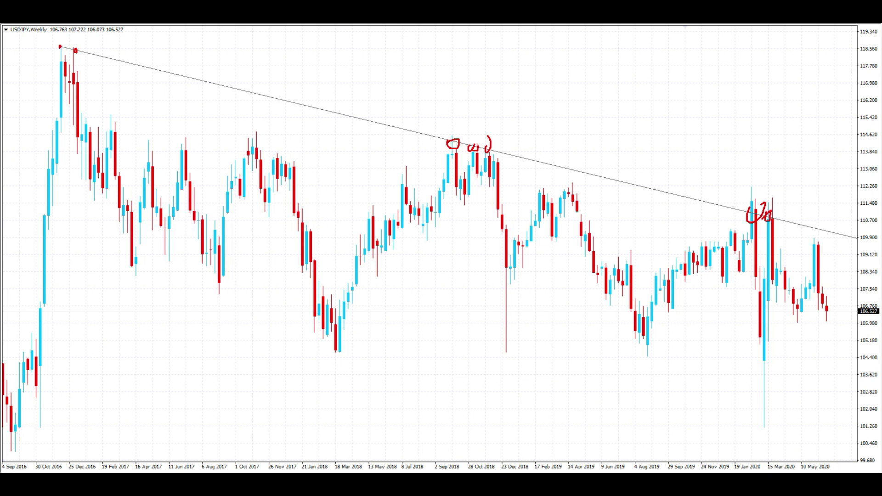
pyautogui.press('Escape')
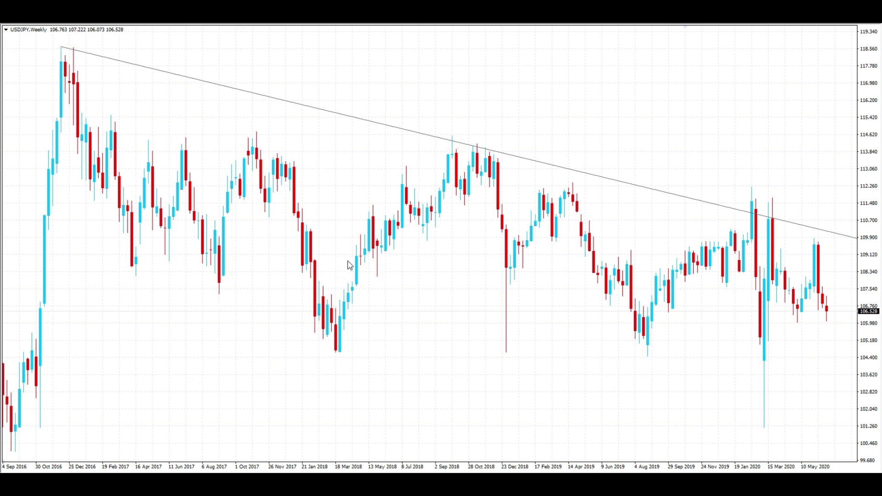
# Step: Replace the trendline with one running from the December 2016 wick high to the February 2020 wick high
pyautogui.press('Right')
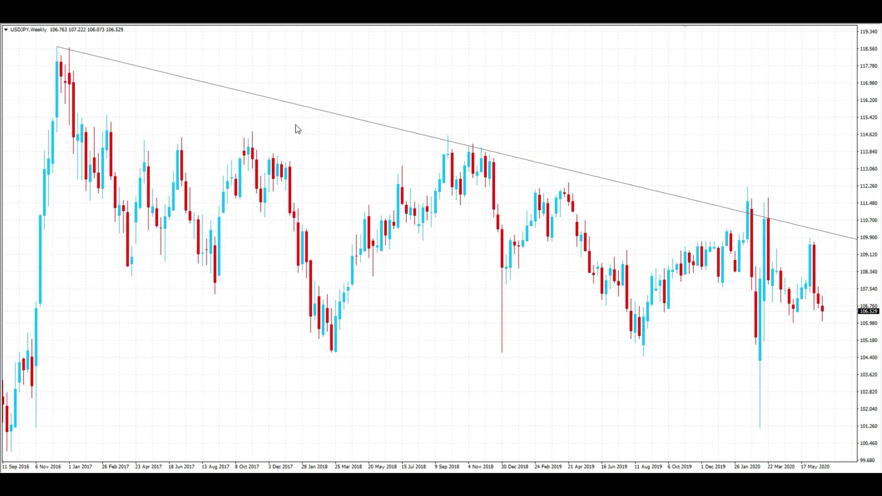
pyautogui.press('BackSpace')
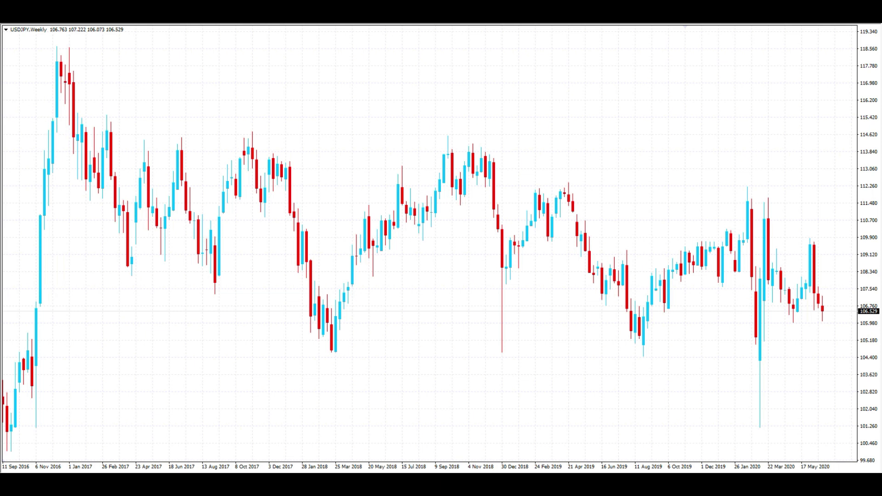
pyautogui.moveTo(57, 46)
pyautogui.mouseDown()
pyautogui.moveTo(155, 78)
pyautogui.moveTo(693, 201)
pyautogui.moveTo(795, 197)
pyautogui.mouseUp()
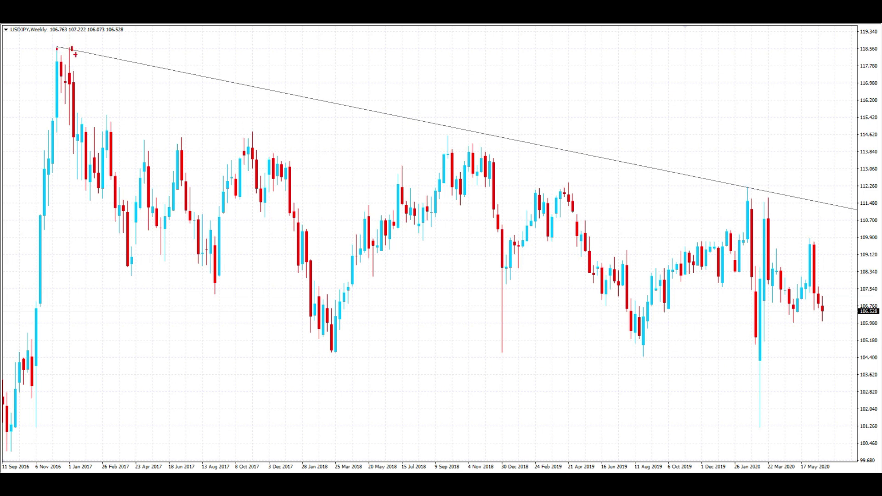
# Step: Circle the February 2020 touch and the autumn 2018 highs, add a downward arrow below the 2018 cluster, and clear the marks
pyautogui.moveTo(748, 188); pyautogui.dragTo(748, 196)
pyautogui.moveTo(481, 159)
pyautogui.mouseDown()
pyautogui.moveTo(463, 166)
pyautogui.moveTo(465, 151)
pyautogui.mouseUp()
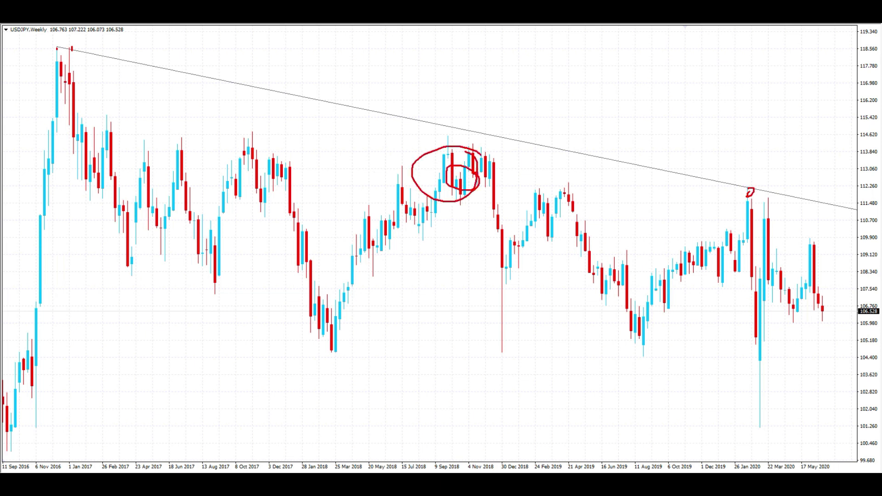
pyautogui.moveTo(470, 199)
pyautogui.mouseDown()
pyautogui.moveTo(467, 299)
pyautogui.moveTo(491, 276)
pyautogui.mouseUp()
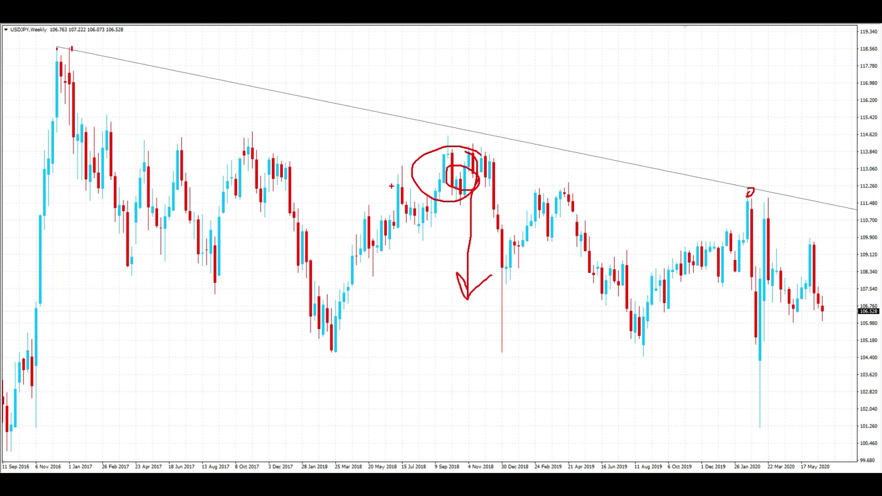
pyautogui.press('Escape')
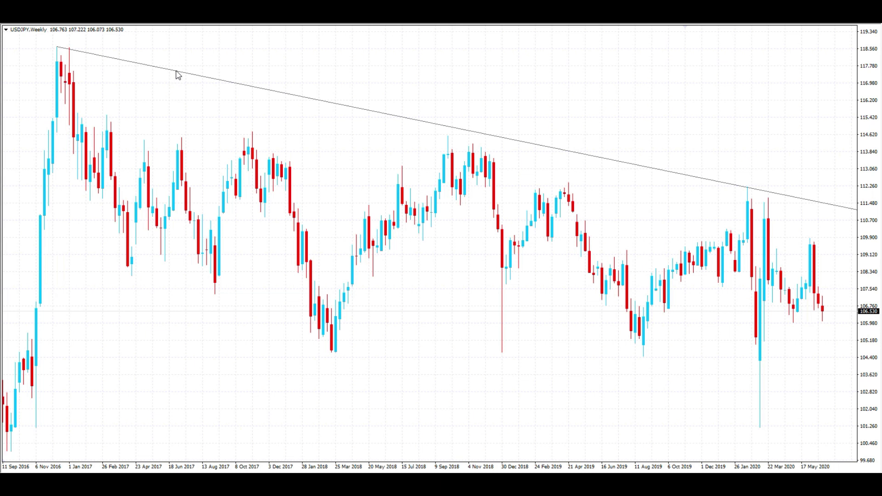
# Step: Reposition both ends of the trendline, shifting its start before the December 2016 peak and lowering its end to about 110.8
pyautogui.moveTo(57, 46); pyautogui.dragTo(48, 55)
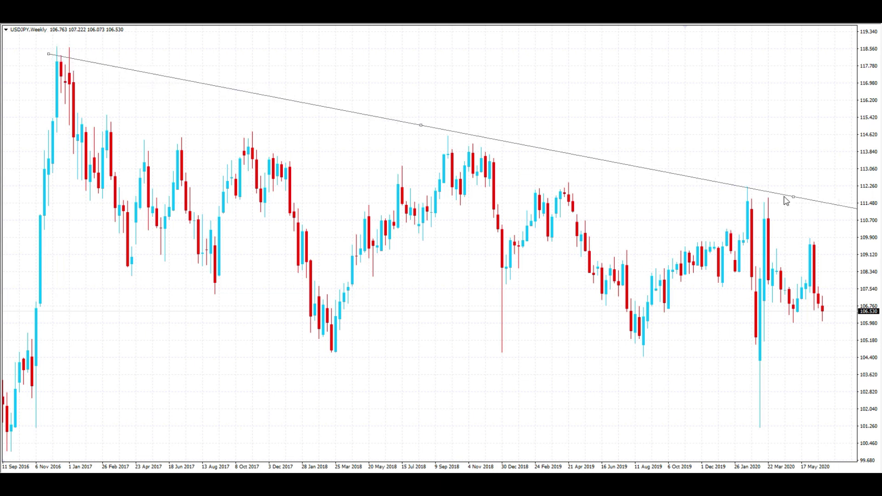
pyautogui.moveTo(791, 201); pyautogui.dragTo(786, 219)
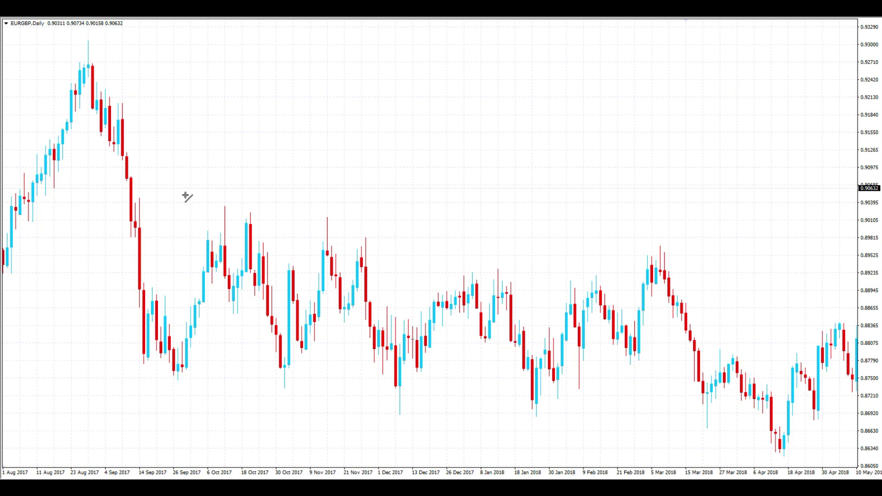
# Step: Draw a descending trendline on EURGBP daily, anchored at the mid-September 2017 wick high and aligned with the highs through early 2018
pyautogui.moveTo(164, 200); pyautogui.dragTo(781, 313)
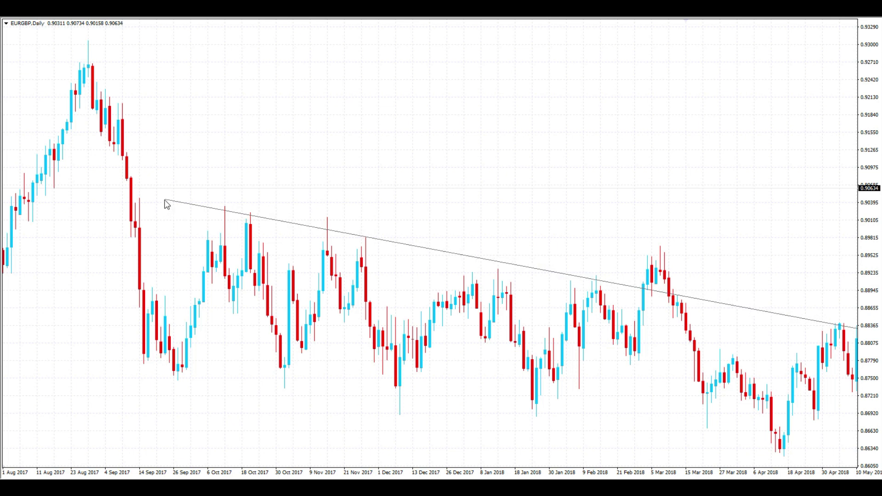
pyautogui.click(148, 203)
pyautogui.moveTo(165, 201); pyautogui.dragTo(140, 199)
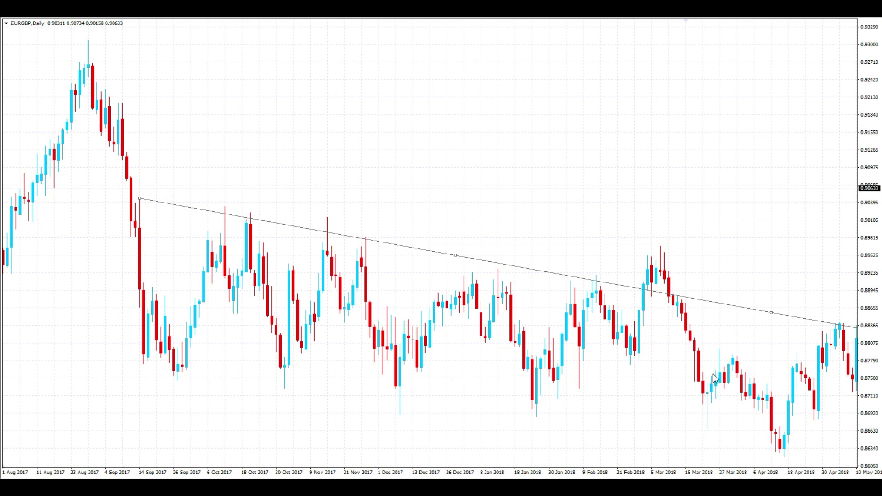
pyautogui.moveTo(774, 315); pyautogui.dragTo(830, 334)
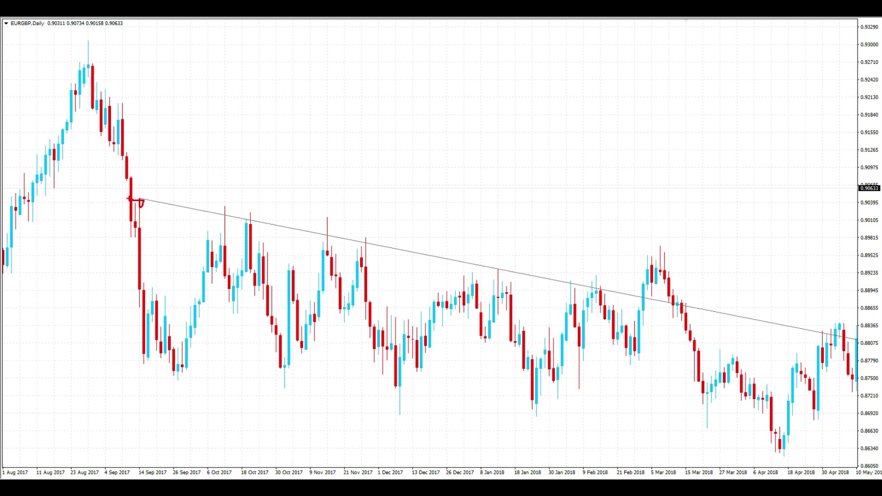
# Step: Mark the candle touches along the EURGBP trendline from October 2017 to late April 2018, and clear the marks
pyautogui.moveTo(227, 212); pyautogui.dragTo(251, 224)
pyautogui.moveTo(326, 233)
pyautogui.mouseDown()
pyautogui.moveTo(326, 242)
pyautogui.moveTo(370, 243)
pyautogui.mouseUp()
pyautogui.moveTo(499, 275); pyautogui.dragTo(504, 271)
pyautogui.moveTo(564, 280); pyautogui.dragTo(600, 288)
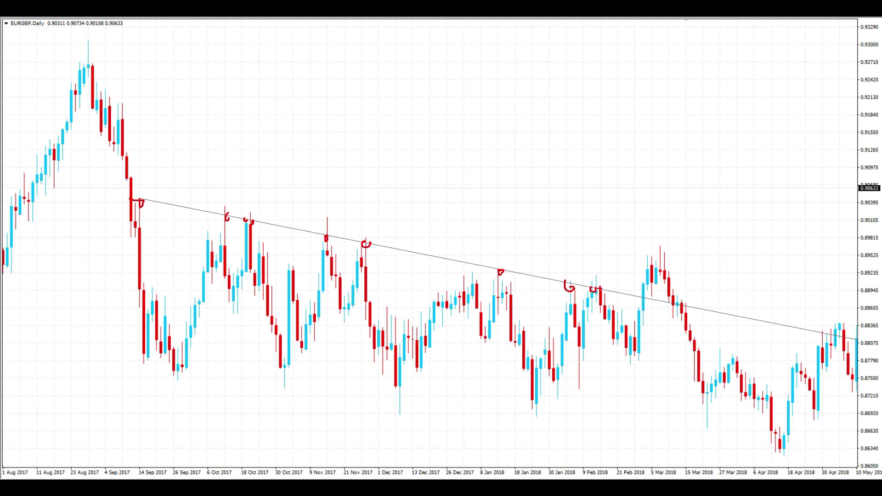
pyautogui.moveTo(822, 334); pyautogui.dragTo(823, 326)
pyautogui.press('Escape')
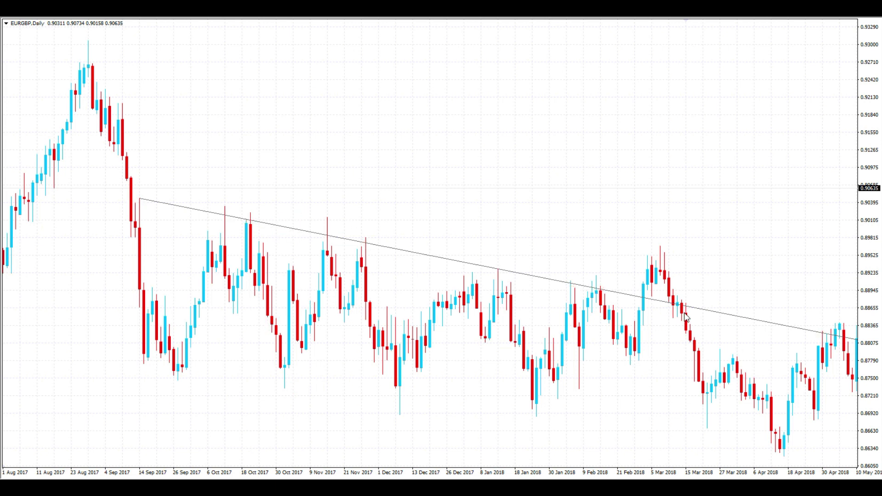
pyautogui.moveTo(826, 334); pyautogui.dragTo(755, 322)
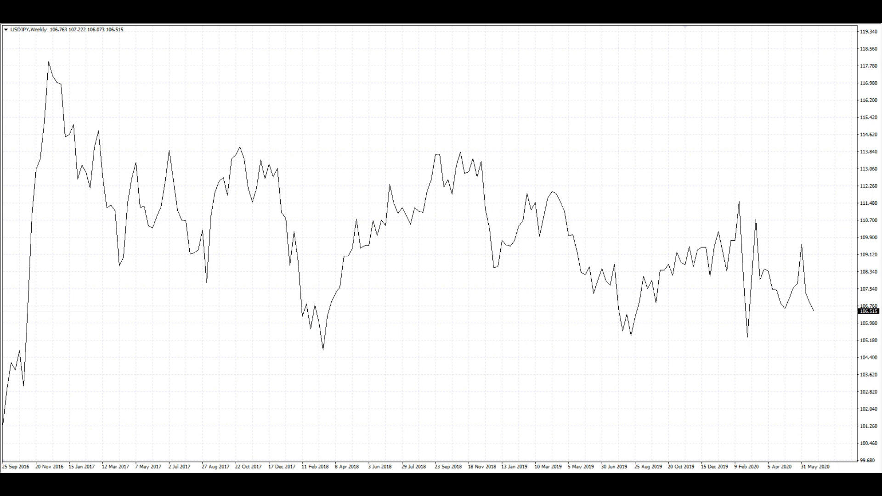
# Step: Draw a descending trendline on the USDJPY weekly line chart from the December 2016 peak, and circle the 2016, 2018 and 2020 areas below it
pyautogui.moveTo(48, 63); pyautogui.dragTo(833, 253)
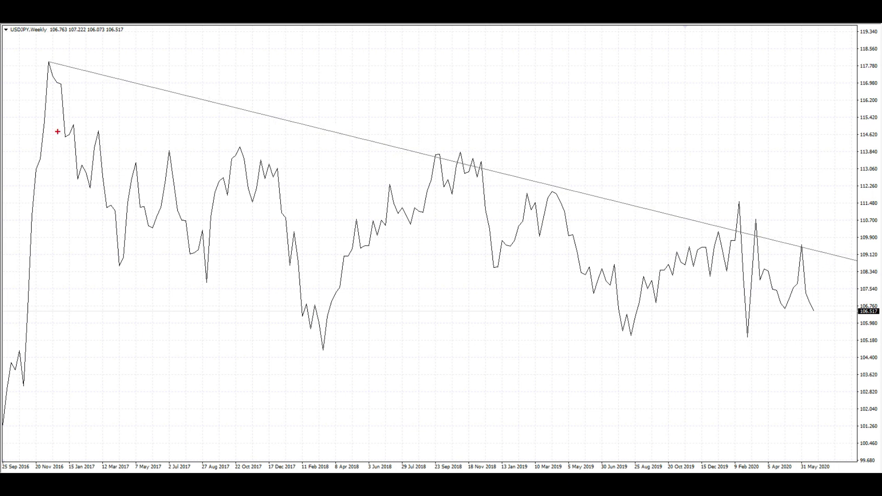
pyautogui.moveTo(39, 115)
pyautogui.mouseDown()
pyautogui.moveTo(63, 89)
pyautogui.moveTo(43, 118)
pyautogui.mouseUp()
pyautogui.moveTo(46, 107); pyautogui.dragTo(70, 85)
pyautogui.moveTo(465, 175)
pyautogui.mouseDown()
pyautogui.moveTo(425, 198)
pyautogui.moveTo(460, 181)
pyautogui.mouseUp()
pyautogui.moveTo(737, 242)
pyautogui.mouseDown()
pyautogui.moveTo(736, 257)
pyautogui.moveTo(757, 254)
pyautogui.mouseUp()
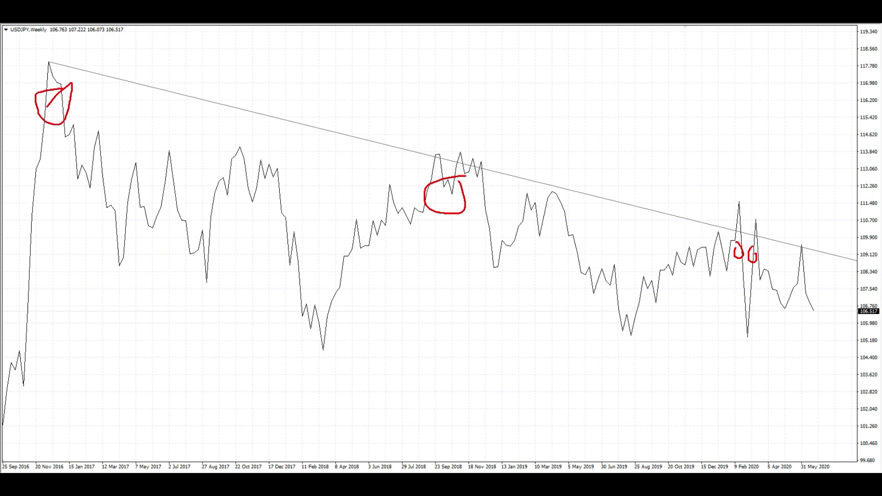
pyautogui.press('e')
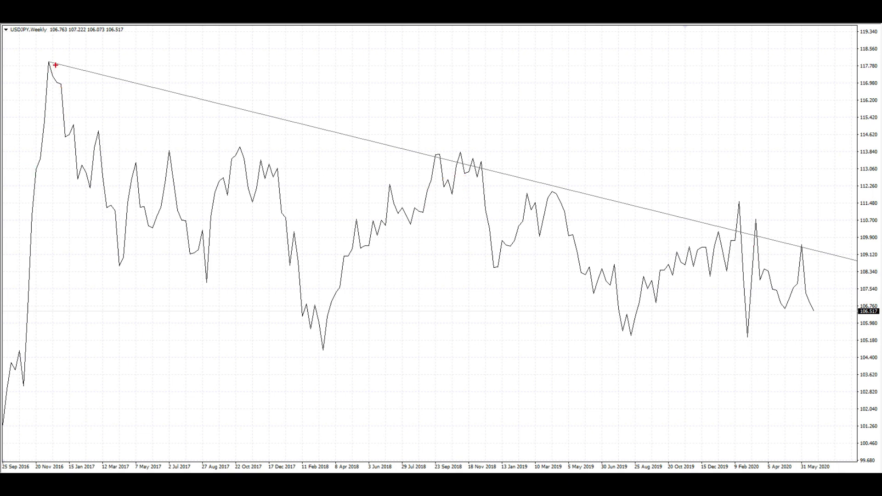
# Step: Mark each line-chart peak that meets the USDJPY trendline from 2016 to May 2020, and clear the marks
pyautogui.moveTo(50, 59)
pyautogui.mouseDown()
pyautogui.moveTo(48, 68)
pyautogui.moveTo(54, 60)
pyautogui.mouseUp()
pyautogui.moveTo(436, 153)
pyautogui.mouseDown()
pyautogui.moveTo(433, 161)
pyautogui.moveTo(481, 172)
pyautogui.mouseUp()
pyautogui.moveTo(738, 221)
pyautogui.mouseDown()
pyautogui.moveTo(735, 232)
pyautogui.moveTo(790, 260)
pyautogui.mouseUp()
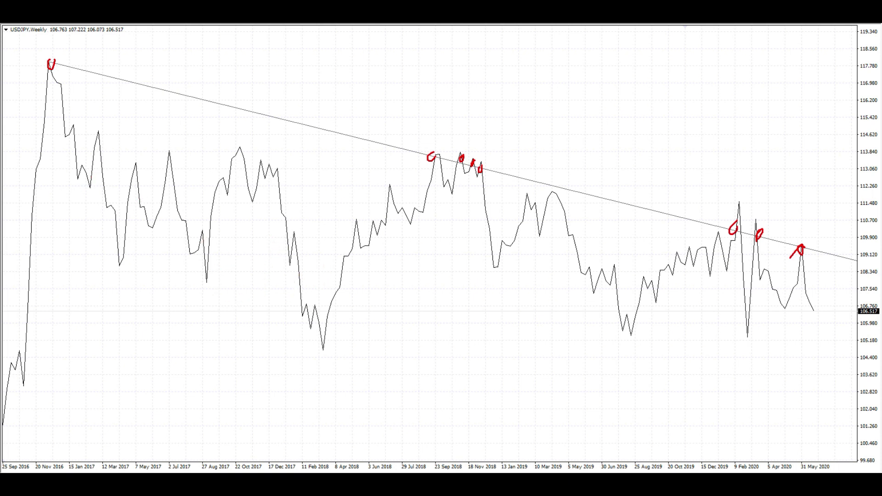
pyautogui.press('Escape')
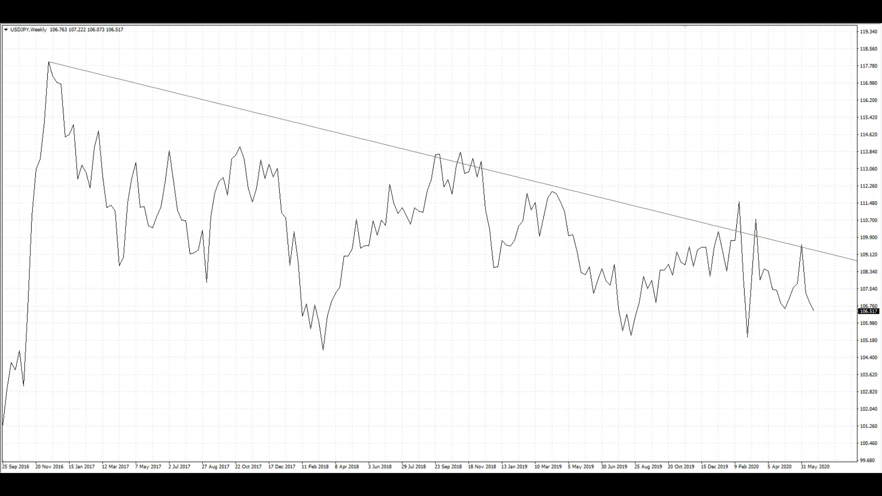
# Step: Show EURGBP daily as a line chart and draw a descending trendline from the early October 2017 peak to late April 2018
pyautogui.hotkey('alt', '2')
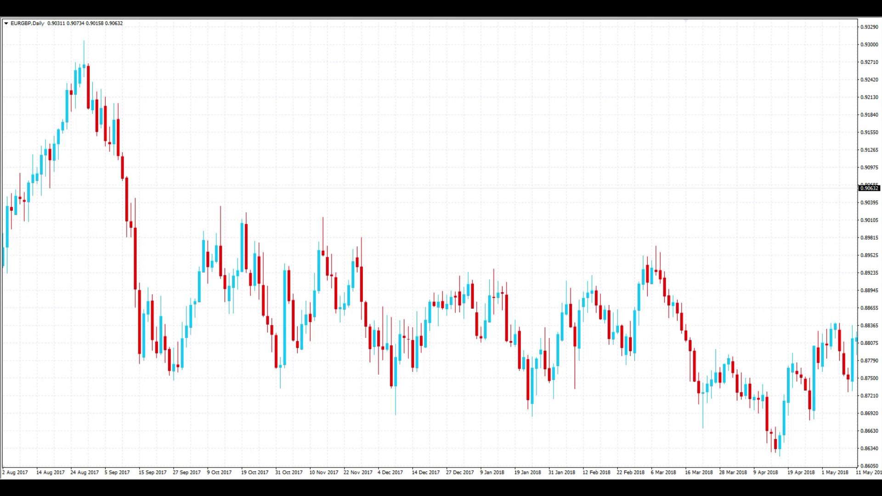
pyautogui.hotkey('alt', '3')
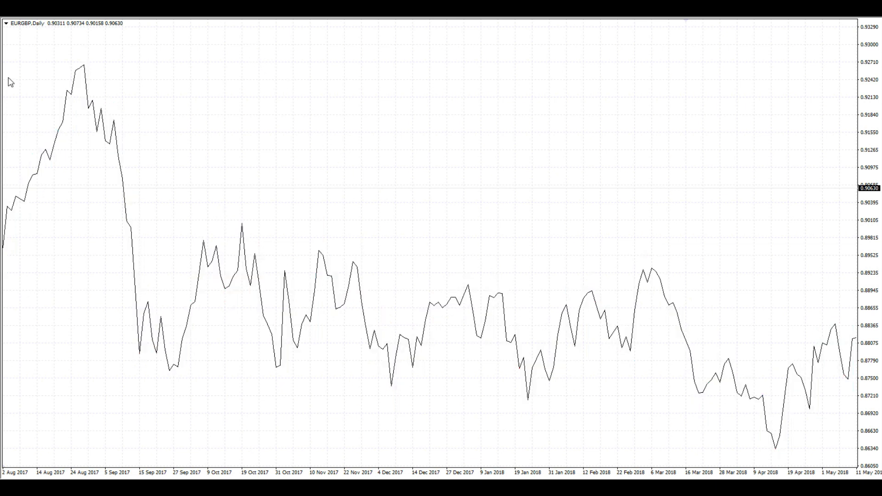
pyautogui.moveTo(204, 240); pyautogui.dragTo(815, 348)
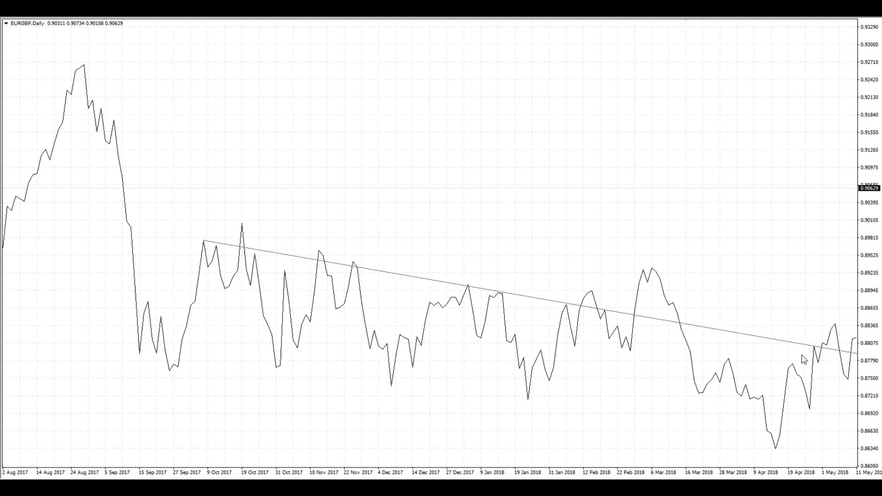
# Step: Mark the line-chart peaks that touch the EURGBP trendline from October 2017 through spring 2018
pyautogui.moveTo(199, 239); pyautogui.dragTo(240, 250)
pyautogui.moveTo(318, 259); pyautogui.dragTo(355, 271)
pyautogui.moveTo(469, 285); pyautogui.dragTo(500, 297)
pyautogui.moveTo(606, 309)
pyautogui.mouseDown()
pyautogui.moveTo(584, 304)
pyautogui.moveTo(591, 309)
pyautogui.mouseUp()
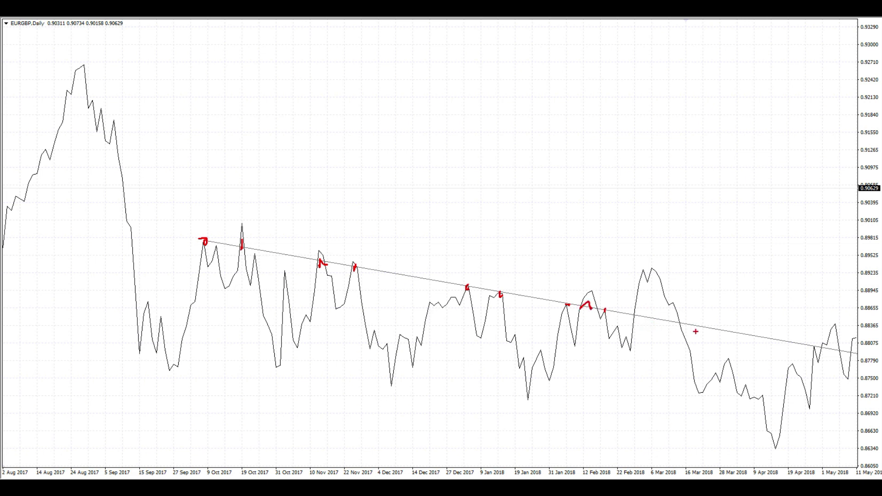
pyautogui.moveTo(812, 347)
pyautogui.mouseDown()
pyautogui.moveTo(854, 322)
pyautogui.moveTo(855, 307)
pyautogui.moveTo(857, 320)
pyautogui.mouseUp()
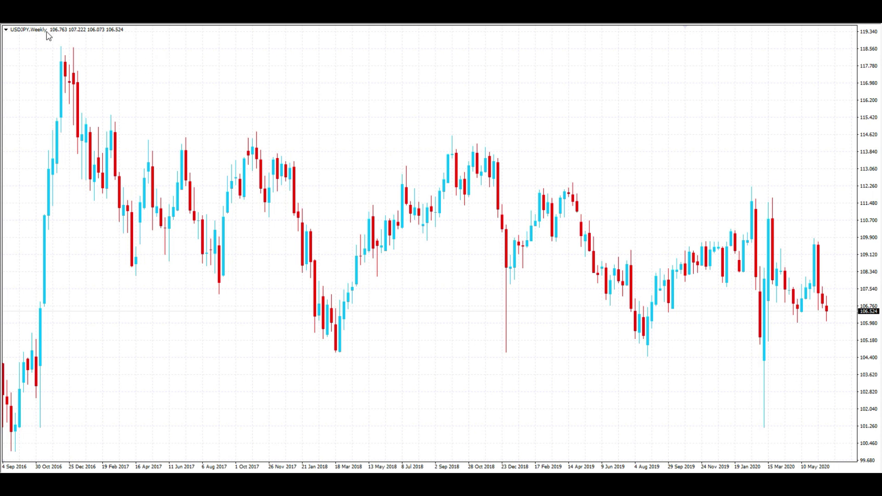
# Step: Draw two descending USDJPY weekly trendlines from the December 2016 peak, one along the candlestick wicks and one along the line-chart closes
pyautogui.moveTo(63, 47); pyautogui.dragTo(811, 230)
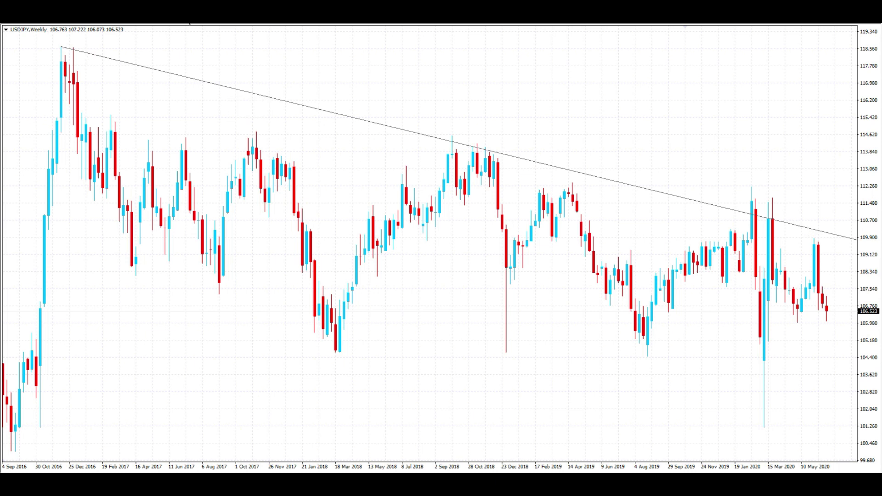
pyautogui.hotkey('alt', '3')
pyautogui.moveTo(61, 63)
pyautogui.moveTo(61, 63)
pyautogui.mouseDown()
pyautogui.moveTo(673, 201)
pyautogui.moveTo(733, 244)
pyautogui.moveTo(822, 249)
pyautogui.mouseUp()
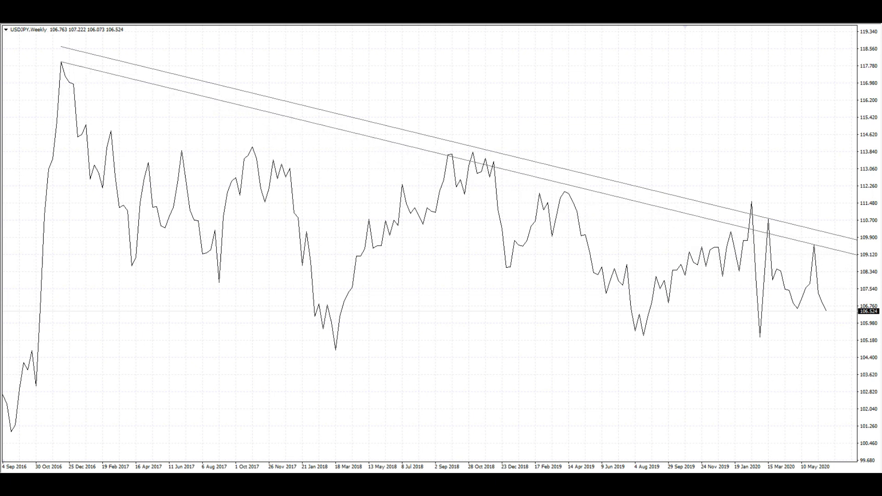
pyautogui.doubleClick(822, 249)
pyautogui.doubleClick(822, 249)
# Step: Return to candlesticks, point arrows at both trendlines, and annotate the April 2019 high with a circle, an arrow and an underline
pyautogui.hotkey('alt', '2')
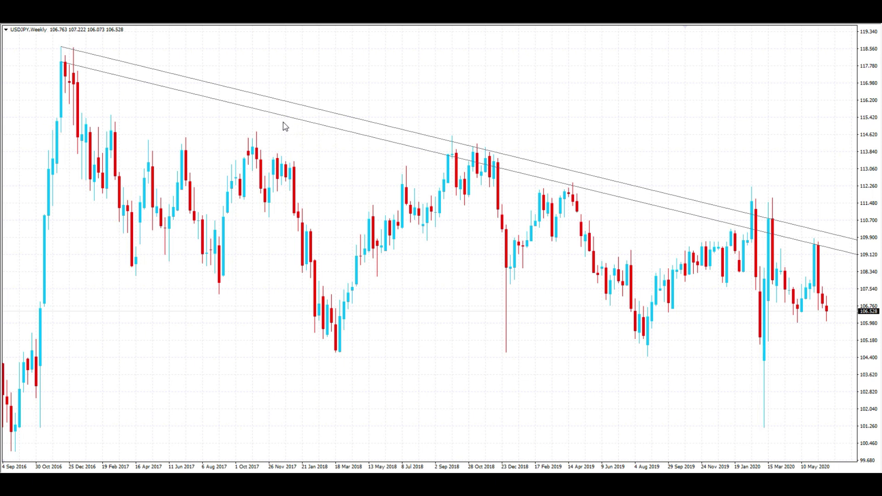
pyautogui.moveTo(326, 98); pyautogui.dragTo(340, 93)
pyautogui.moveTo(325, 134)
pyautogui.mouseDown()
pyautogui.moveTo(324, 153)
pyautogui.moveTo(327, 129)
pyautogui.moveTo(333, 138)
pyautogui.mouseUp()
pyautogui.moveTo(581, 196)
pyautogui.mouseDown()
pyautogui.moveTo(578, 184)
pyautogui.moveTo(557, 196)
pyautogui.moveTo(576, 187)
pyautogui.mouseUp()
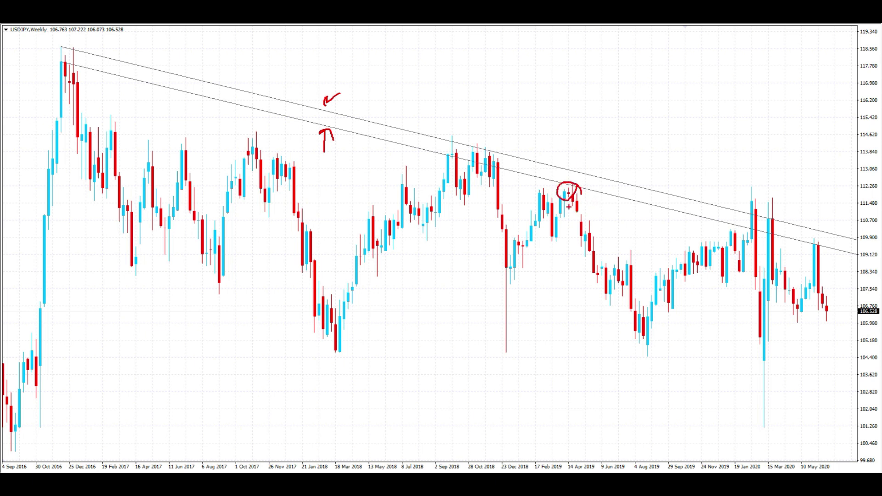
pyautogui.moveTo(627, 141)
pyautogui.mouseDown()
pyautogui.moveTo(587, 172)
pyautogui.moveTo(579, 163)
pyautogui.moveTo(597, 175)
pyautogui.mouseUp()
pyautogui.moveTo(544, 205); pyautogui.dragTo(594, 205)
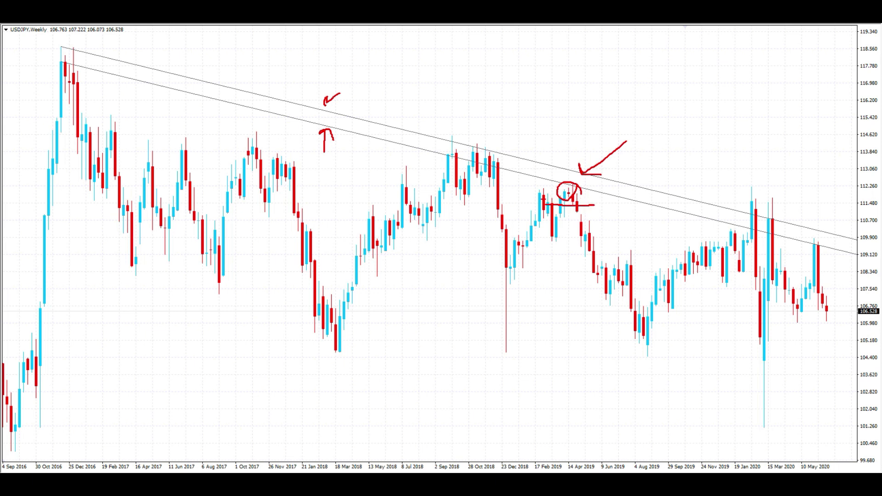
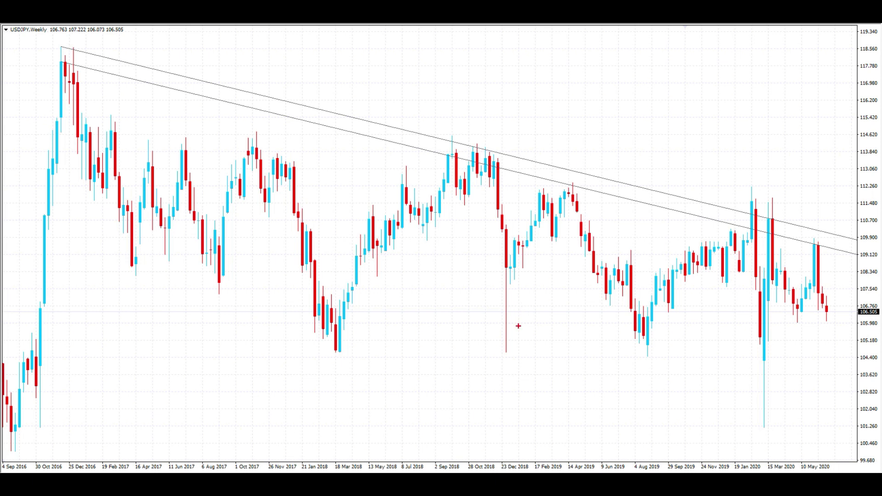
# Step: Trace the lower USDJPY trendline in red from mid-2018 to spring 2020 and point down arrows at the November 2018 and March 2020 highs
pyautogui.moveTo(415, 149); pyautogui.dragTo(798, 235)
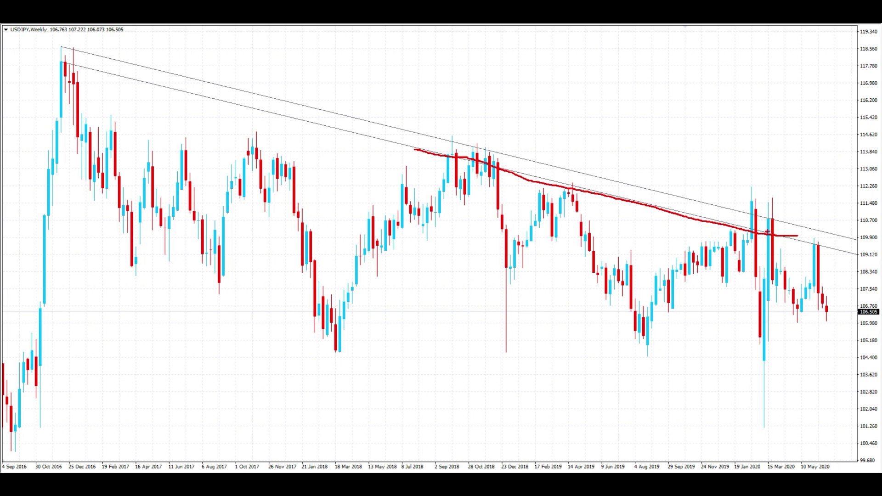
pyautogui.moveTo(765, 174); pyautogui.dragTo(771, 191)
pyautogui.moveTo(488, 110)
pyautogui.mouseDown()
pyautogui.moveTo(486, 133)
pyautogui.moveTo(495, 131)
pyautogui.mouseUp()
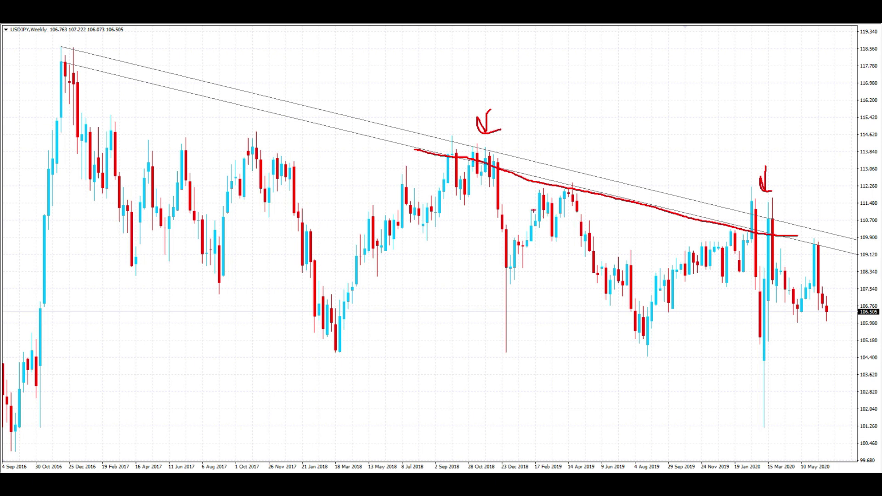
# Step: Draw upward arrows near the late 2018 and March 2020 highs, and point further arrows at the upper USDJPY trendline
pyautogui.moveTo(517, 150)
pyautogui.mouseDown()
pyautogui.moveTo(531, 82)
pyautogui.moveTo(539, 108)
pyautogui.mouseUp()
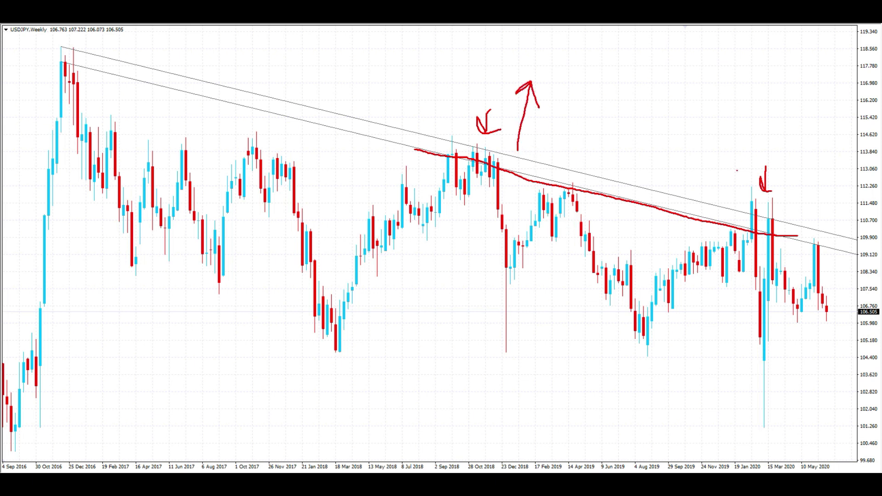
pyautogui.moveTo(772, 188)
pyautogui.mouseDown()
pyautogui.moveTo(780, 121)
pyautogui.moveTo(782, 139)
pyautogui.mouseUp()
pyautogui.moveTo(554, 150)
pyautogui.mouseDown()
pyautogui.moveTo(574, 130)
pyautogui.moveTo(560, 153)
pyautogui.mouseUp()
pyautogui.moveTo(734, 184); pyautogui.dragTo(745, 206)
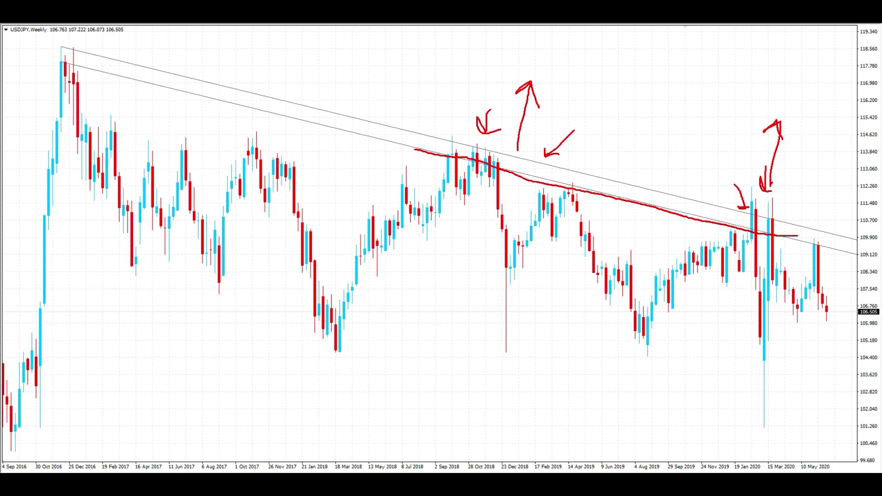
pyautogui.moveTo(445, 137)
pyautogui.mouseDown()
pyautogui.moveTo(516, 160)
pyautogui.moveTo(537, 293)
pyautogui.mouseUp()
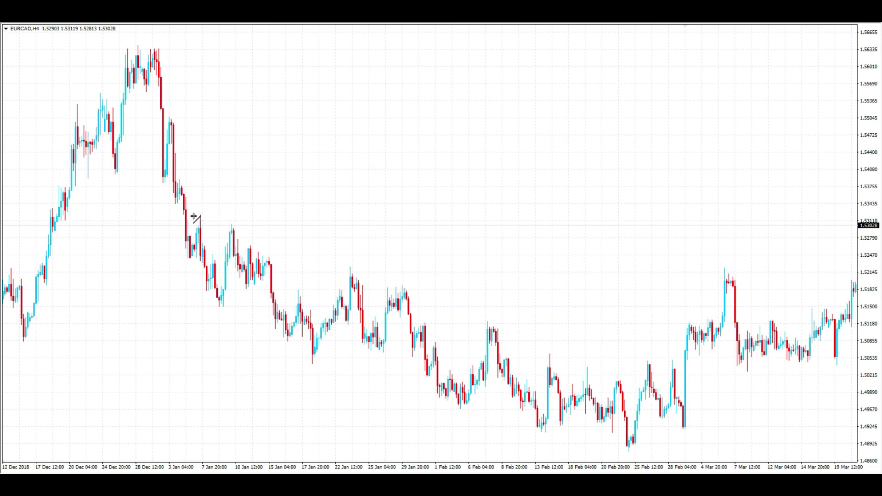
# Step: Draw a descending EURCAD H4 trendline along the wick highs from early January 2019, and temporarily mark its touches and the March breakout
pyautogui.moveTo(200, 216)
pyautogui.mouseDown()
pyautogui.moveTo(551, 351)
pyautogui.moveTo(732, 368)
pyautogui.moveTo(756, 386)
pyautogui.moveTo(758, 421)
pyautogui.mouseUp()
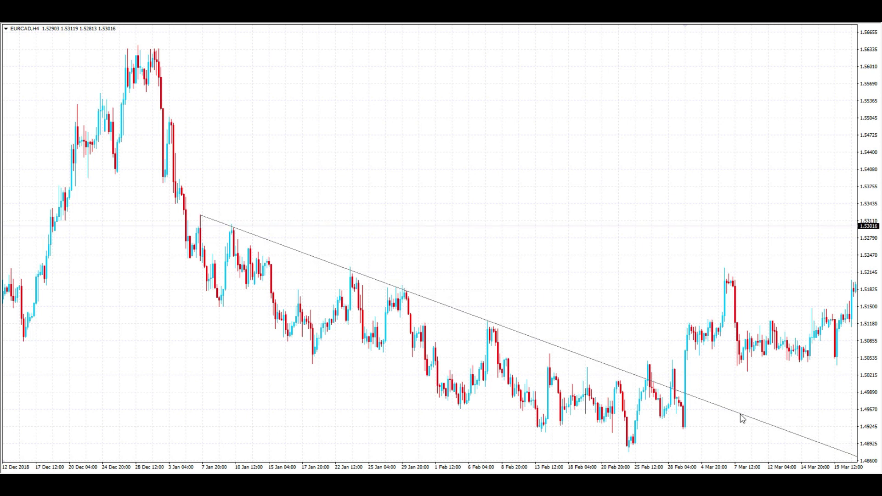
pyautogui.moveTo(207, 213)
pyautogui.mouseDown()
pyautogui.moveTo(200, 220)
pyautogui.moveTo(205, 210)
pyautogui.moveTo(240, 222)
pyautogui.mouseUp()
pyautogui.moveTo(347, 267)
pyautogui.mouseDown()
pyautogui.moveTo(351, 277)
pyautogui.moveTo(355, 268)
pyautogui.moveTo(404, 287)
pyautogui.mouseUp()
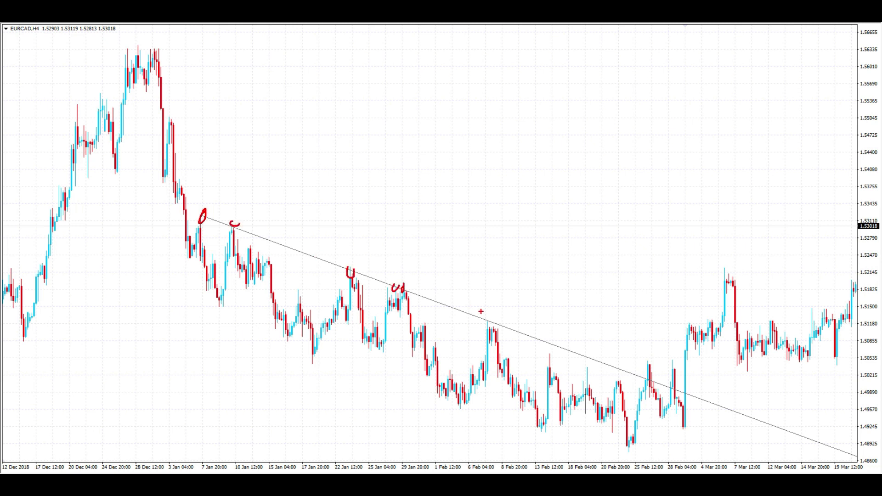
pyautogui.moveTo(490, 323); pyautogui.dragTo(492, 319)
pyautogui.moveTo(647, 388)
pyautogui.mouseDown()
pyautogui.moveTo(684, 353)
pyautogui.moveTo(662, 306)
pyautogui.mouseUp()
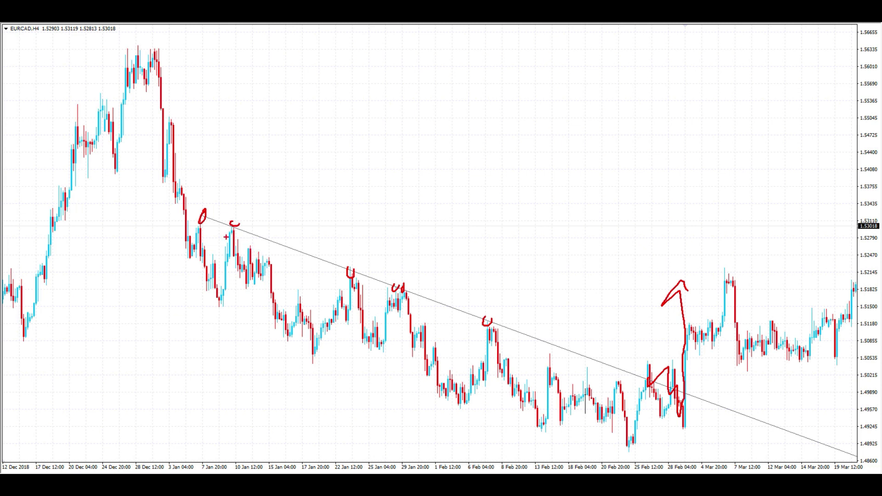
pyautogui.press('Escape')
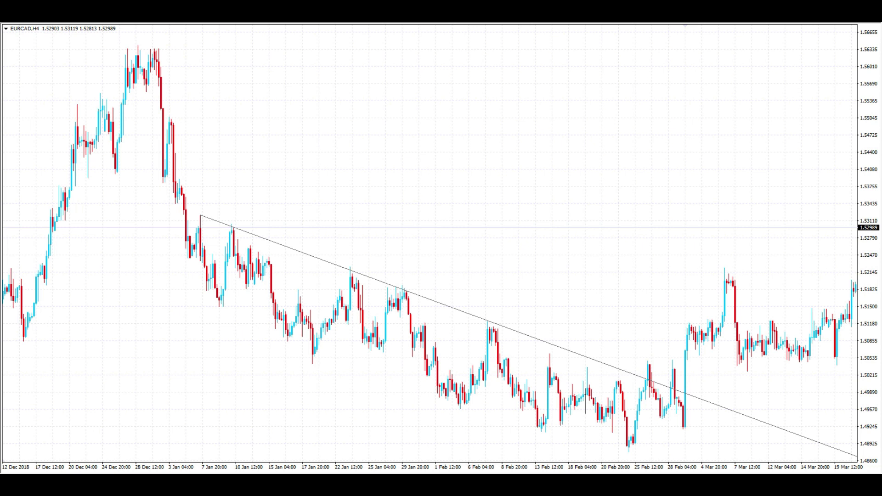
# Step: Show EURCAD H4 as a line chart and draw a second descending trendline from the early January 2019 closing peak
pyautogui.hotkey('alt', '3')
pyautogui.moveTo(199, 229); pyautogui.dragTo(708, 426)
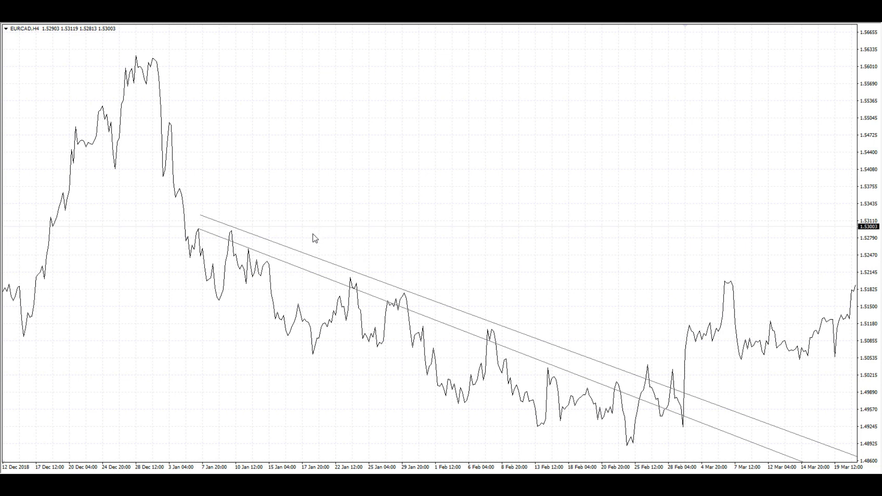
# Step: Mark the line-chart touches along the lower EURCAD trendline and the upward breakout around 1 March 2019, and clear the marks
pyautogui.moveTo(200, 227); pyautogui.dragTo(200, 234)
pyautogui.moveTo(248, 247)
pyautogui.mouseDown()
pyautogui.moveTo(256, 248)
pyautogui.moveTo(240, 237)
pyautogui.mouseUp()
pyautogui.moveTo(351, 281); pyautogui.dragTo(404, 294)
pyautogui.moveTo(486, 335)
pyautogui.mouseDown()
pyautogui.moveTo(490, 344)
pyautogui.moveTo(499, 337)
pyautogui.mouseUp()
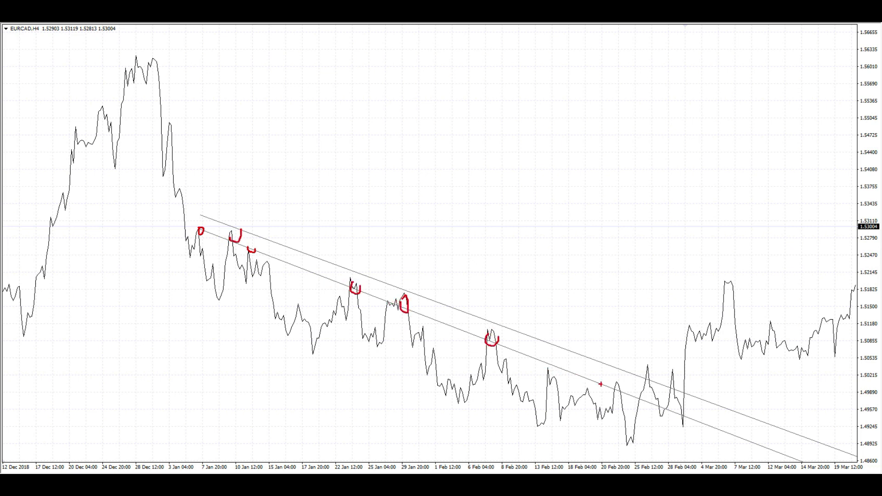
pyautogui.moveTo(609, 385)
pyautogui.mouseDown()
pyautogui.moveTo(690, 421)
pyautogui.moveTo(684, 342)
pyautogui.moveTo(683, 363)
pyautogui.mouseUp()
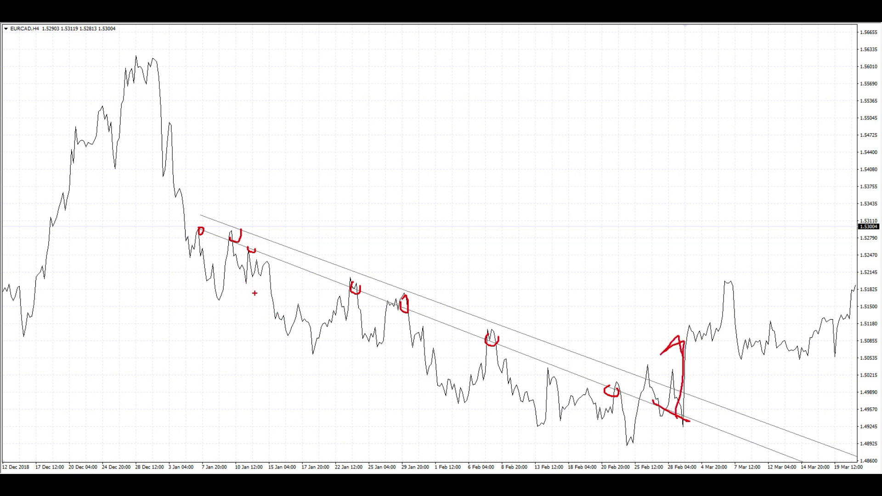
pyautogui.press('Escape')
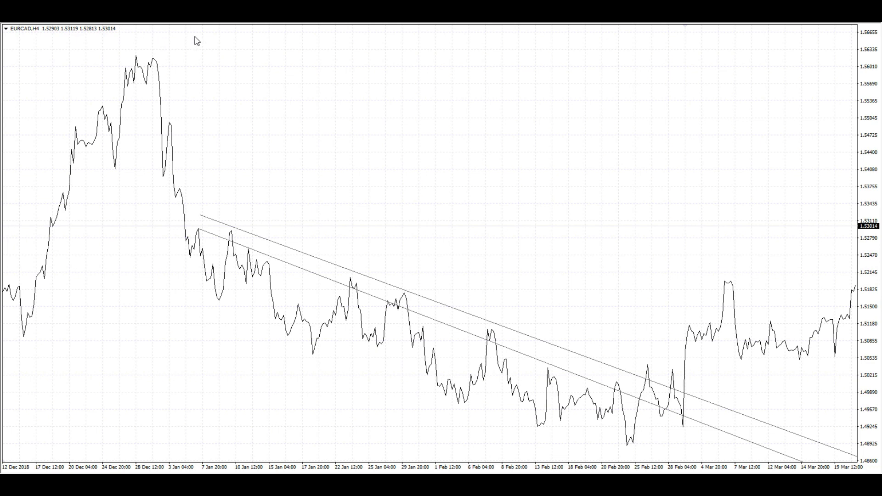
# Step: Return EURCAD to candlesticks, highlight both trendlines with blue pen strokes, and clear the strokes
pyautogui.hotkey('alt', '2')
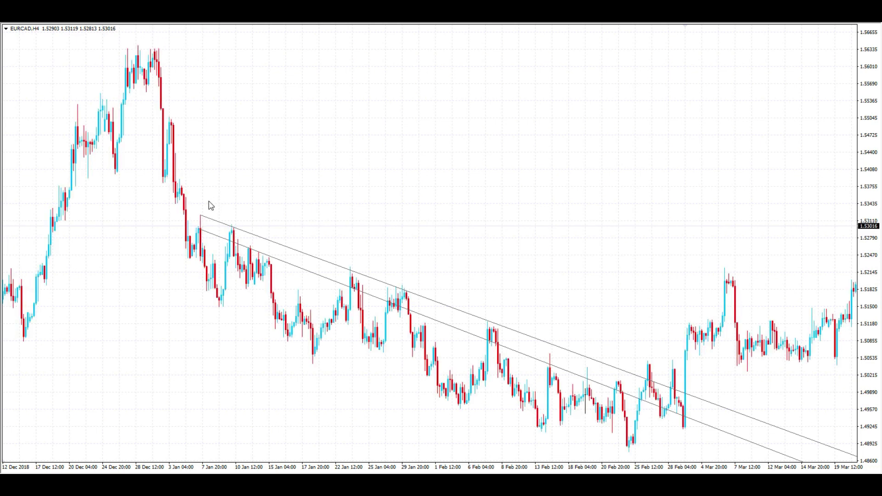
pyautogui.hotkey('ctrl', '2')
pyautogui.moveTo(204, 217); pyautogui.dragTo(391, 285)
pyautogui.moveTo(228, 242); pyautogui.dragTo(329, 279)
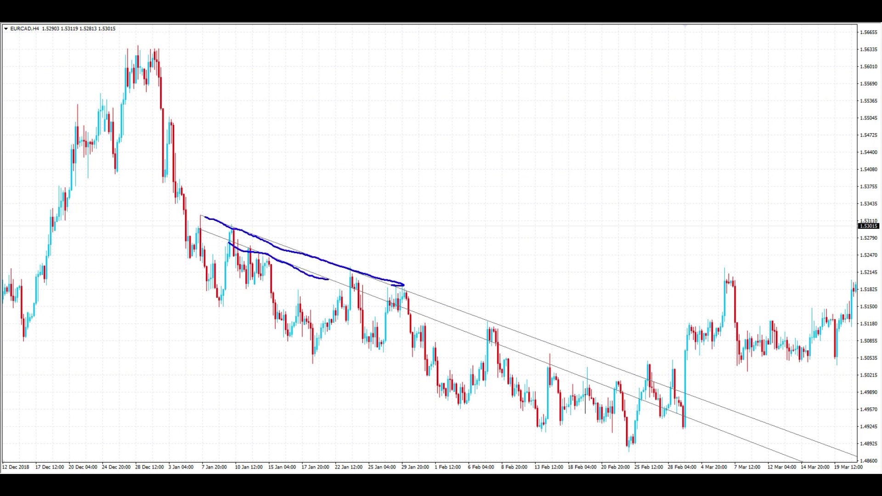
pyautogui.moveTo(280, 250)
pyautogui.mouseDown()
pyautogui.moveTo(297, 314)
pyautogui.moveTo(311, 301)
pyautogui.mouseUp()
pyautogui.moveTo(361, 288)
pyautogui.mouseDown()
pyautogui.moveTo(357, 361)
pyautogui.moveTo(377, 360)
pyautogui.mouseUp()
pyautogui.rightClick(343, 362)
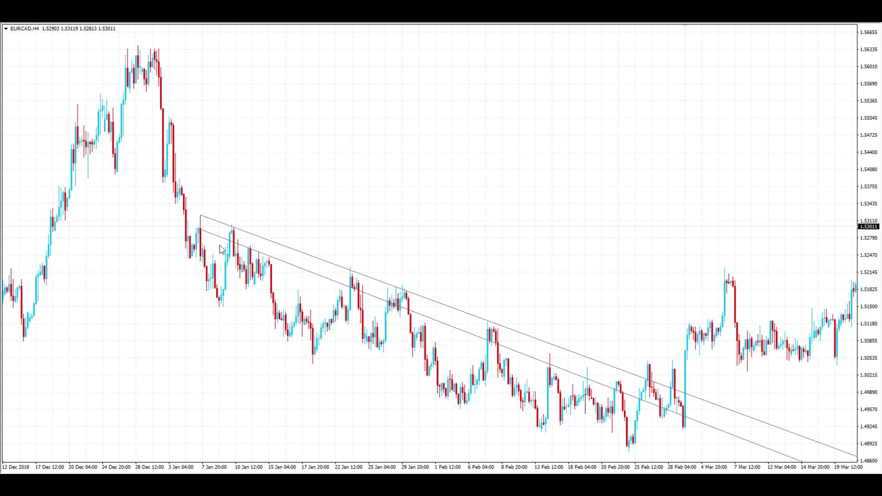
# Step: Trace EURCAD's price swings in blue, circling rejections at the trendline zone, and add an underline and upward arrow at the March breakout
pyautogui.moveTo(186, 220)
pyautogui.mouseDown()
pyautogui.moveTo(205, 264)
pyautogui.moveTo(229, 289)
pyautogui.moveTo(243, 236)
pyautogui.moveTo(237, 241)
pyautogui.moveTo(271, 332)
pyautogui.moveTo(281, 319)
pyautogui.moveTo(304, 328)
pyautogui.moveTo(359, 281)
pyautogui.moveTo(366, 348)
pyautogui.moveTo(400, 296)
pyautogui.moveTo(419, 366)
pyautogui.moveTo(435, 358)
pyautogui.mouseUp()
pyautogui.moveTo(452, 404)
pyautogui.mouseDown()
pyautogui.moveTo(492, 342)
pyautogui.moveTo(484, 332)
pyautogui.moveTo(533, 422)
pyautogui.moveTo(545, 415)
pyautogui.mouseUp()
pyautogui.moveTo(549, 367)
pyautogui.mouseDown()
pyautogui.moveTo(561, 406)
pyautogui.moveTo(612, 432)
pyautogui.mouseUp()
pyautogui.moveTo(617, 392)
pyautogui.mouseDown()
pyautogui.moveTo(625, 444)
pyautogui.moveTo(627, 430)
pyautogui.mouseUp()
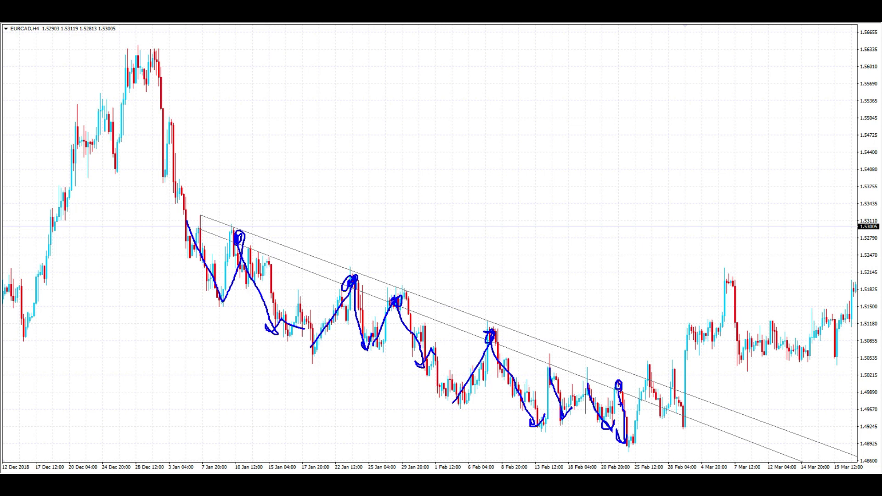
pyautogui.moveTo(642, 405)
pyautogui.mouseDown()
pyautogui.moveTo(656, 368)
pyautogui.moveTo(662, 407)
pyautogui.moveTo(682, 418)
pyautogui.mouseUp()
pyautogui.moveTo(651, 418)
pyautogui.mouseDown()
pyautogui.moveTo(697, 419)
pyautogui.moveTo(689, 308)
pyautogui.moveTo(709, 329)
pyautogui.mouseUp()
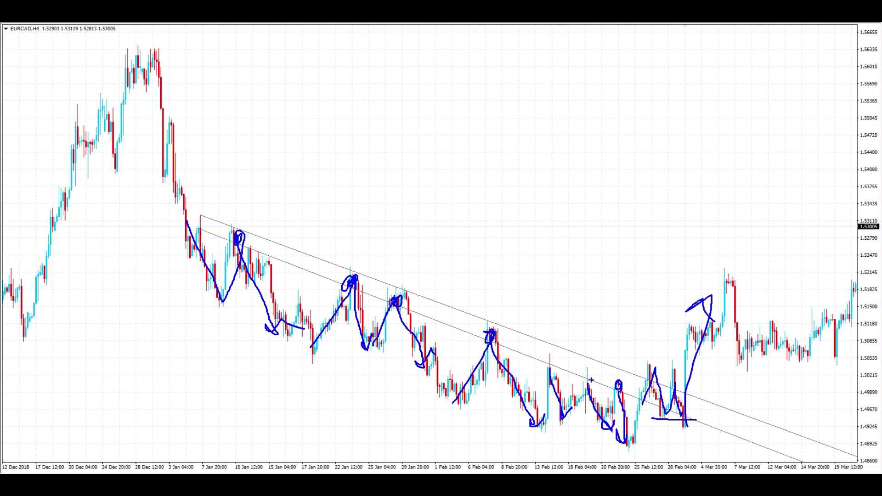